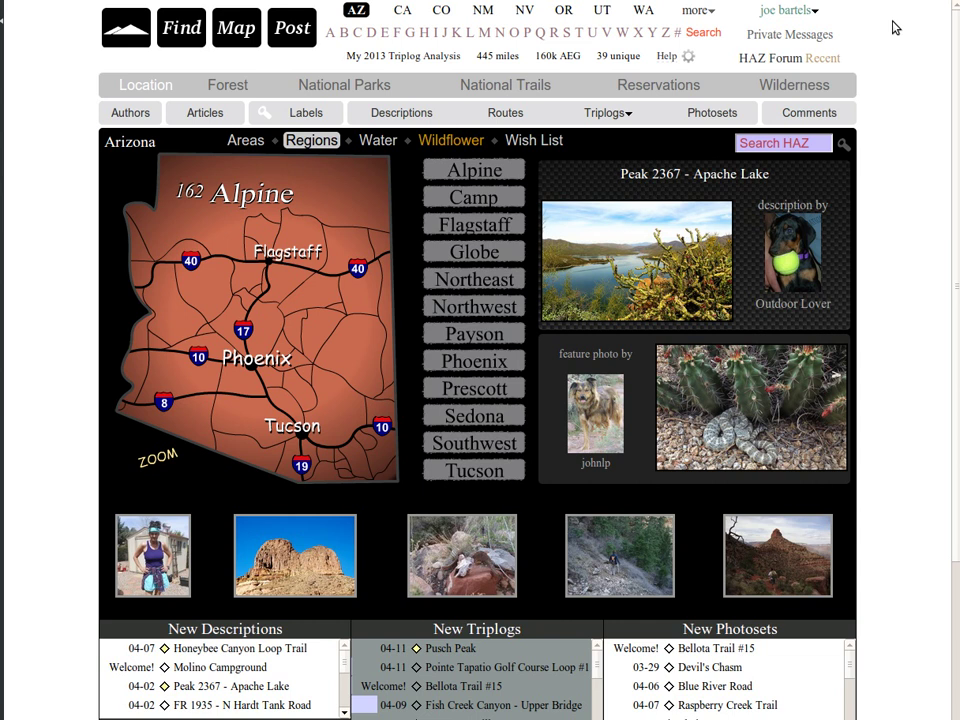
Step: Open the MapDEX map of Arizona from the site header
click(228, 30)
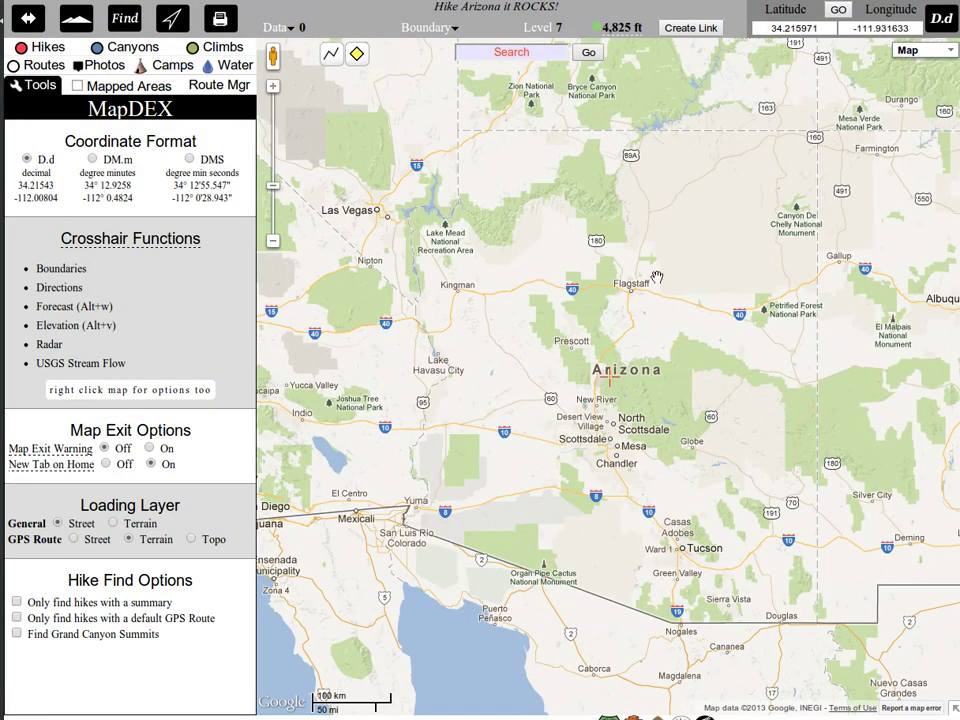
Step: Zoom to level 11 and centre Flagstaff under the map's red crosshair
scroll(574, 386, up, 3)
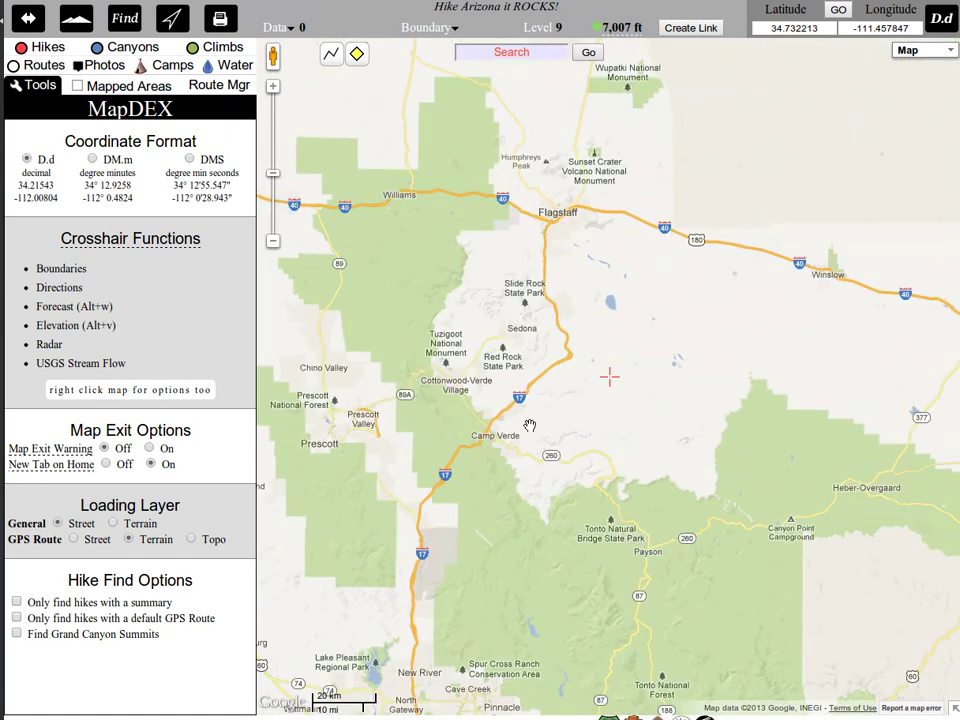
drag(657, 170, 680, 420)
scroll(680, 420, up, 1)
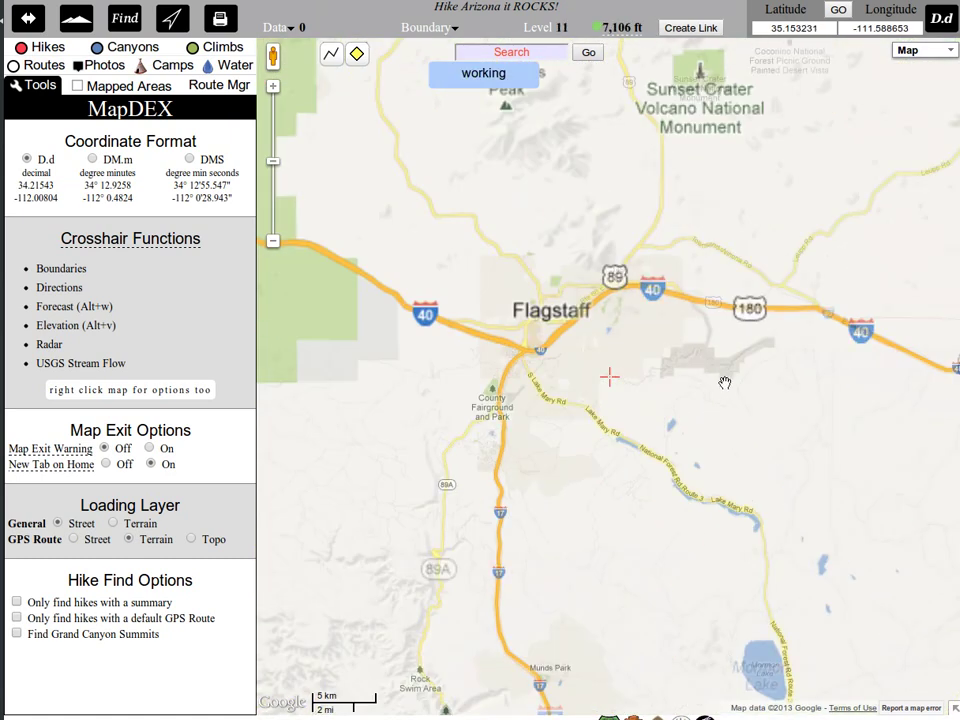
drag(678, 322, 766, 351)
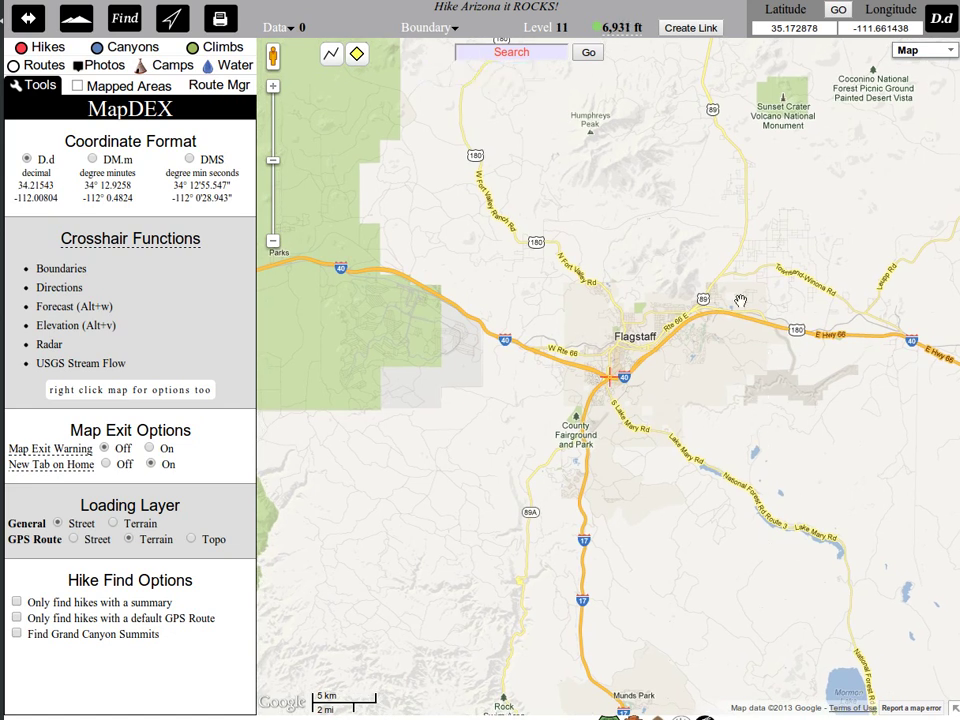
Step: Start driving directions from the Flagstaff crosshair coordinates
right_click(670, 247)
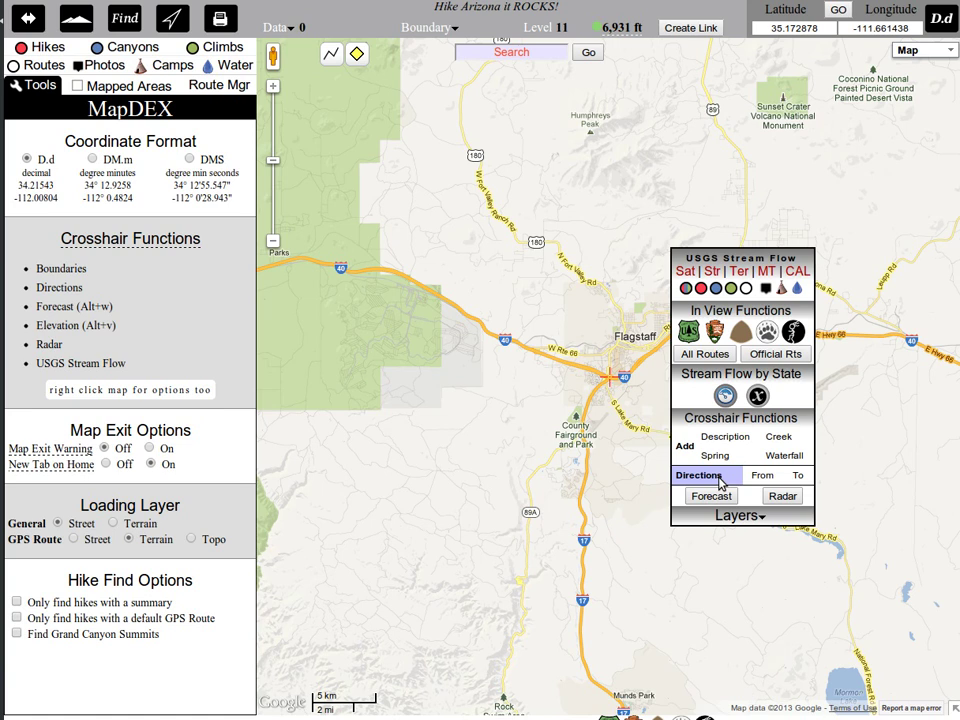
click(764, 480)
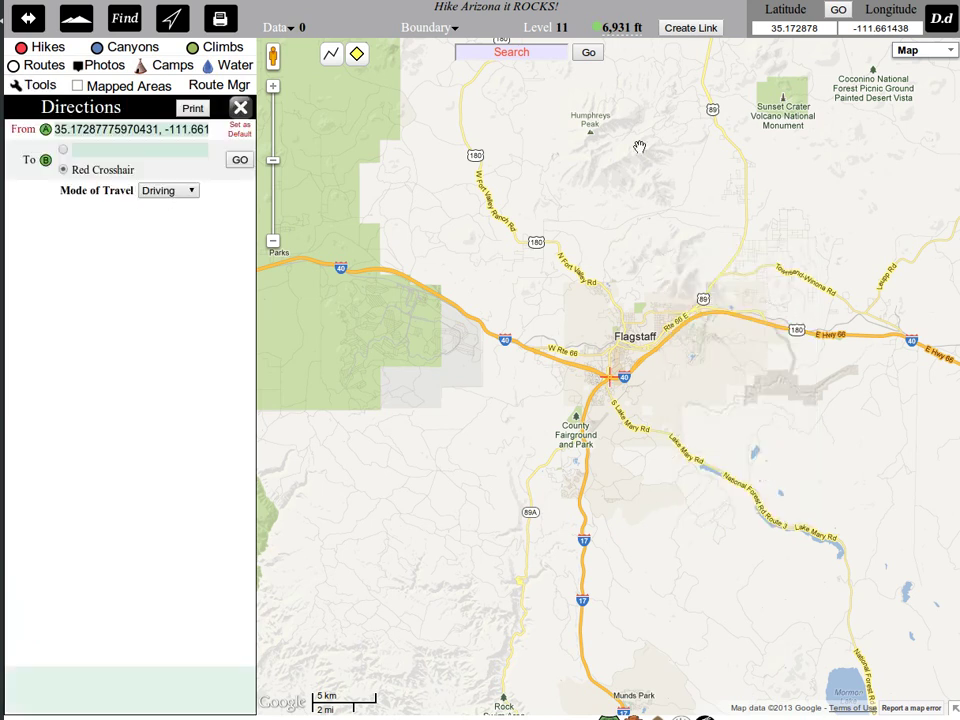
click(530, 52)
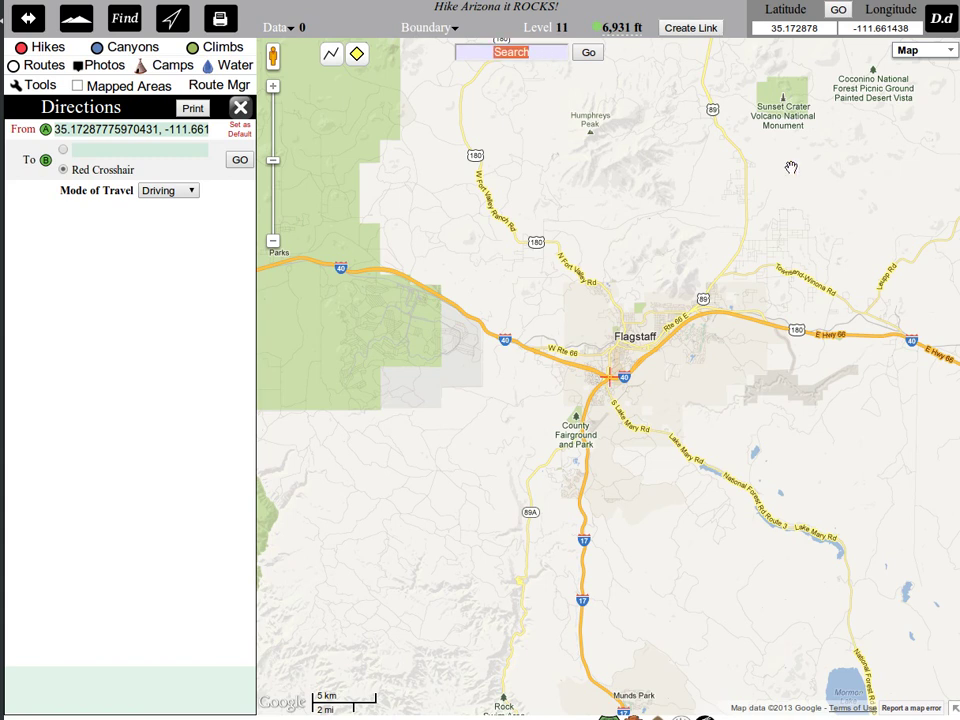
Step: Search 'flatiron' and load the 5.51-mile Flatiron Official Route onto the map
text(flatiron)
key(Return)
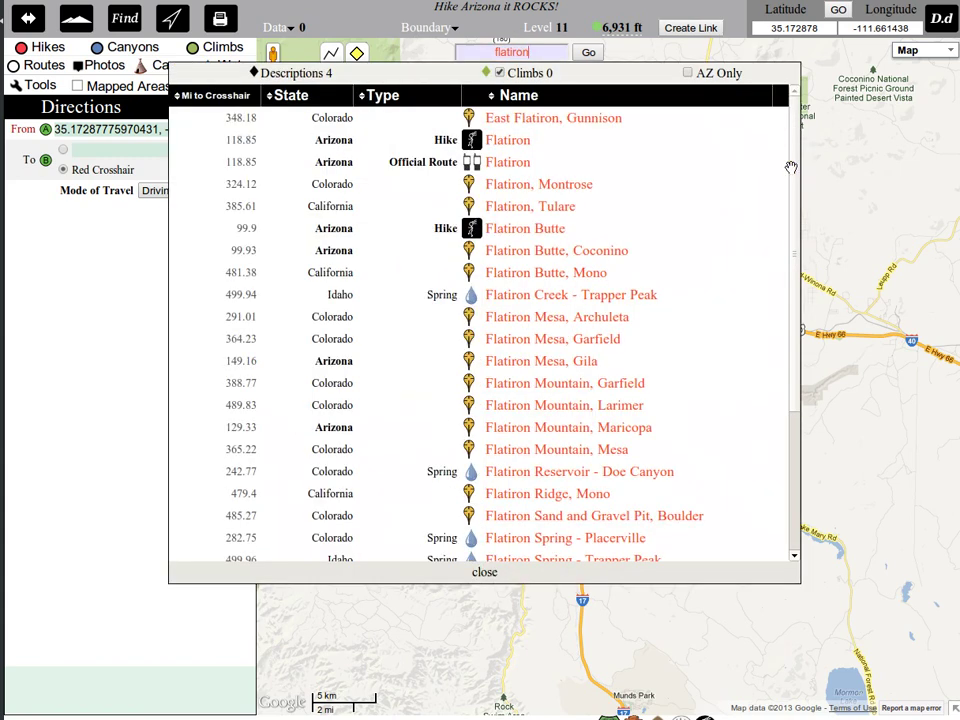
click(507, 162)
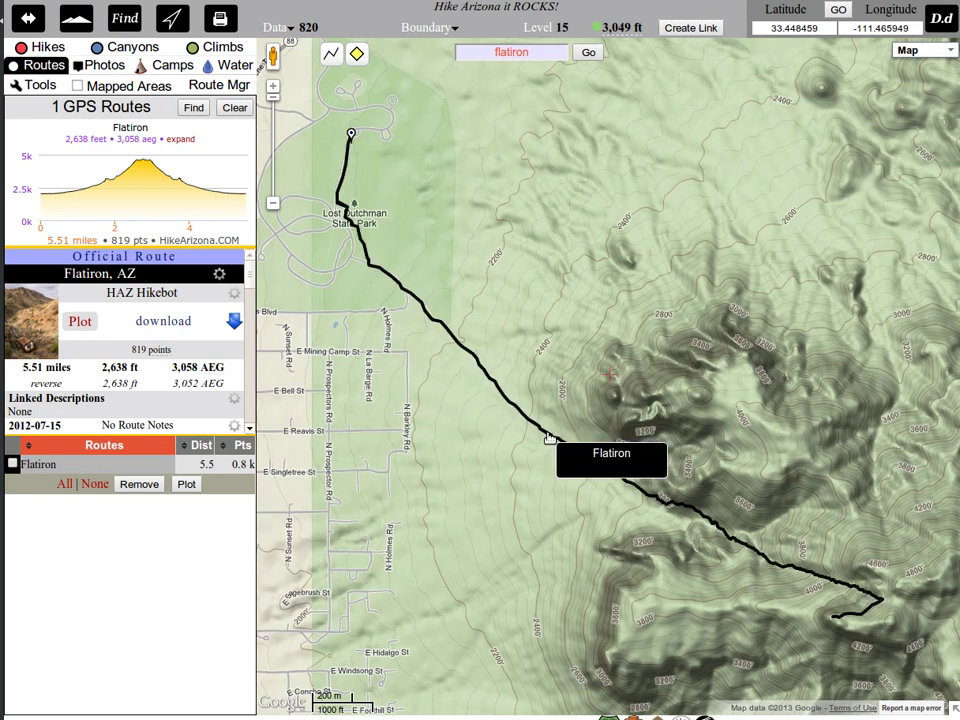
Step: Send the Flatiron route (5.51 mi, 819 points) to Route Manager
click(546, 432)
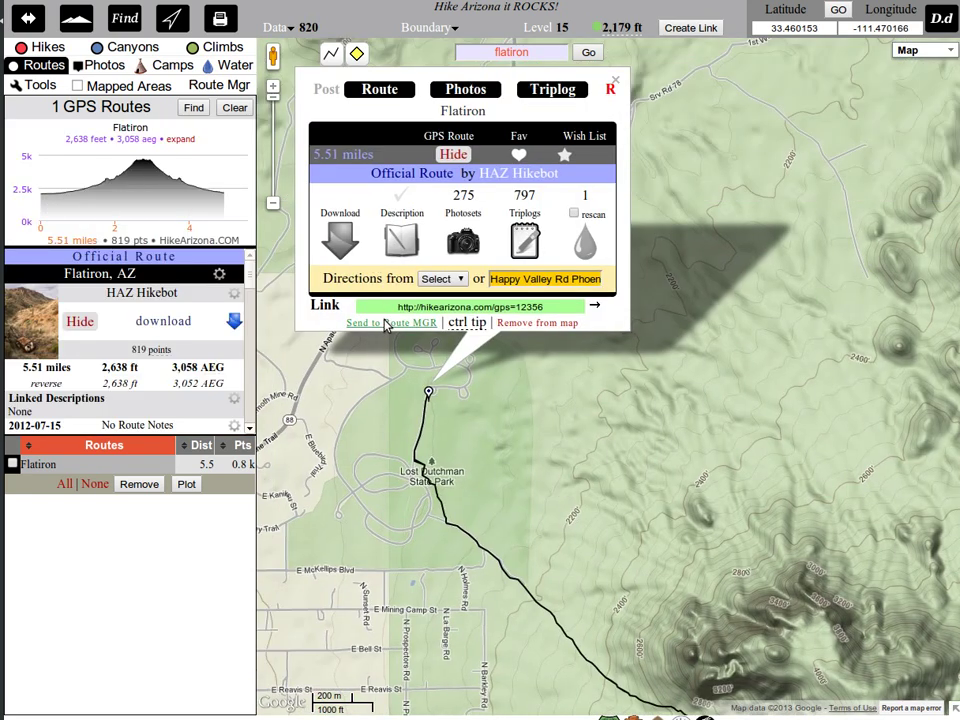
click(388, 324)
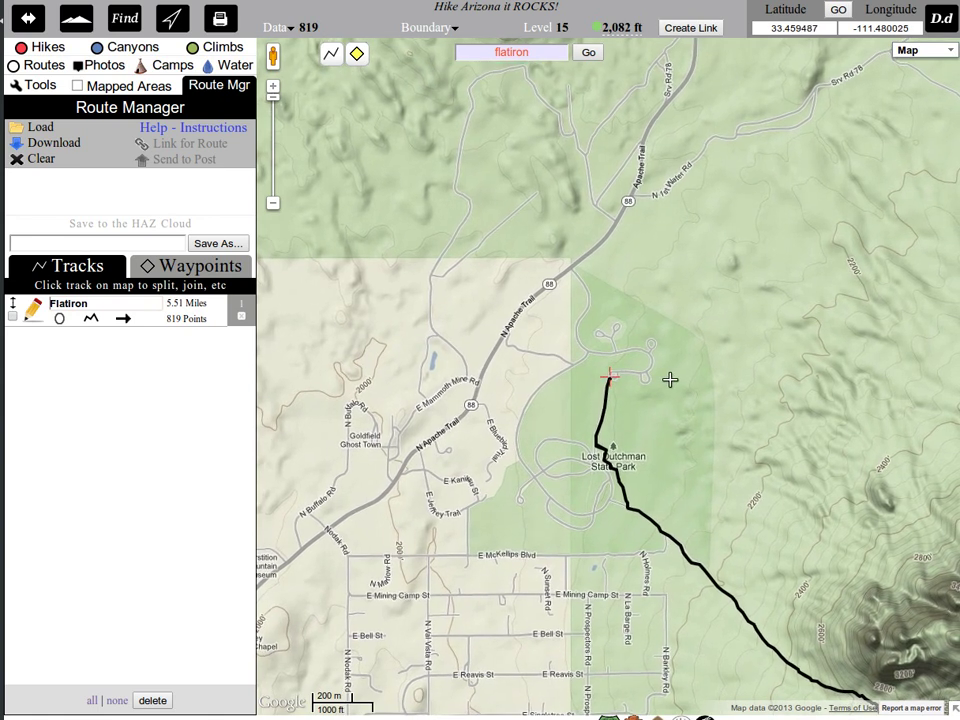
Step: Route driving directions from Flagstaff to the Flatiron trailhead: 189 mi, about 2 h 56 min
right_click(685, 250)
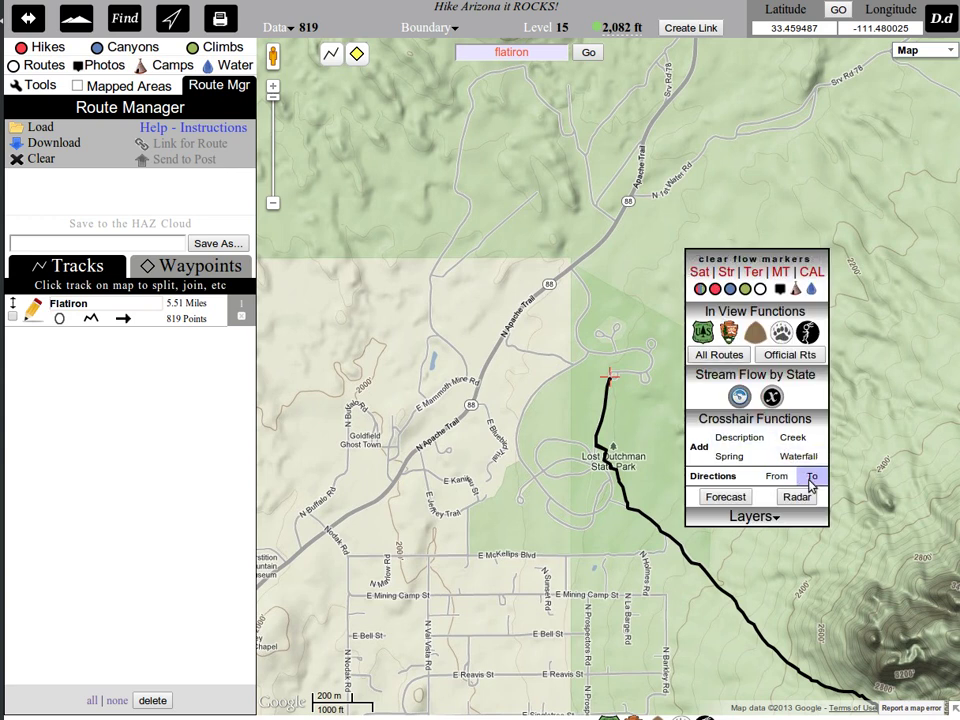
right_click(672, 336)
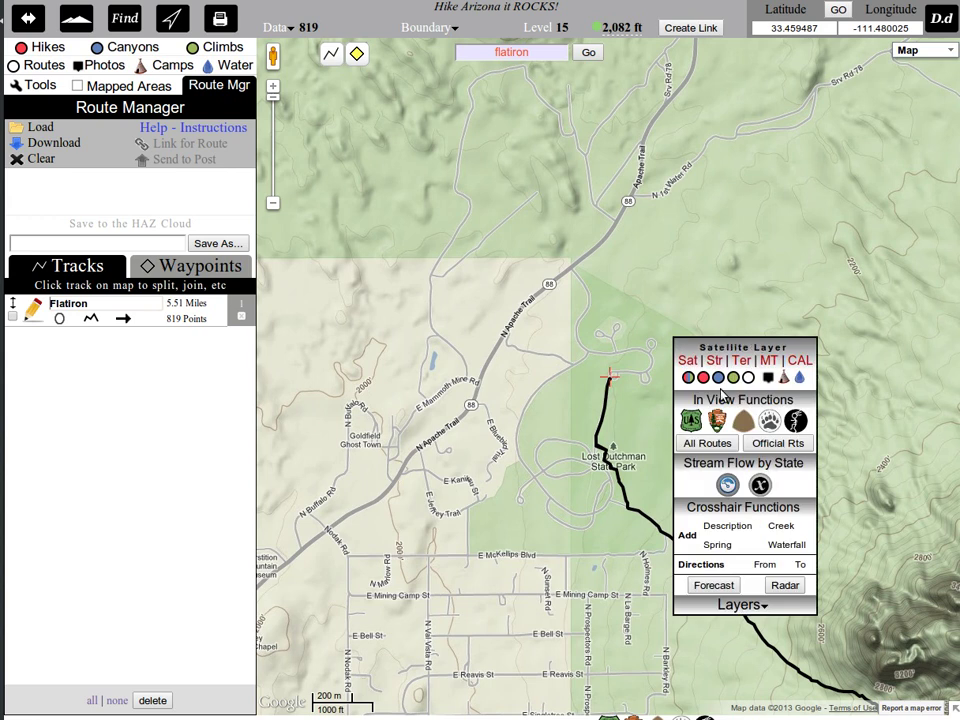
click(798, 564)
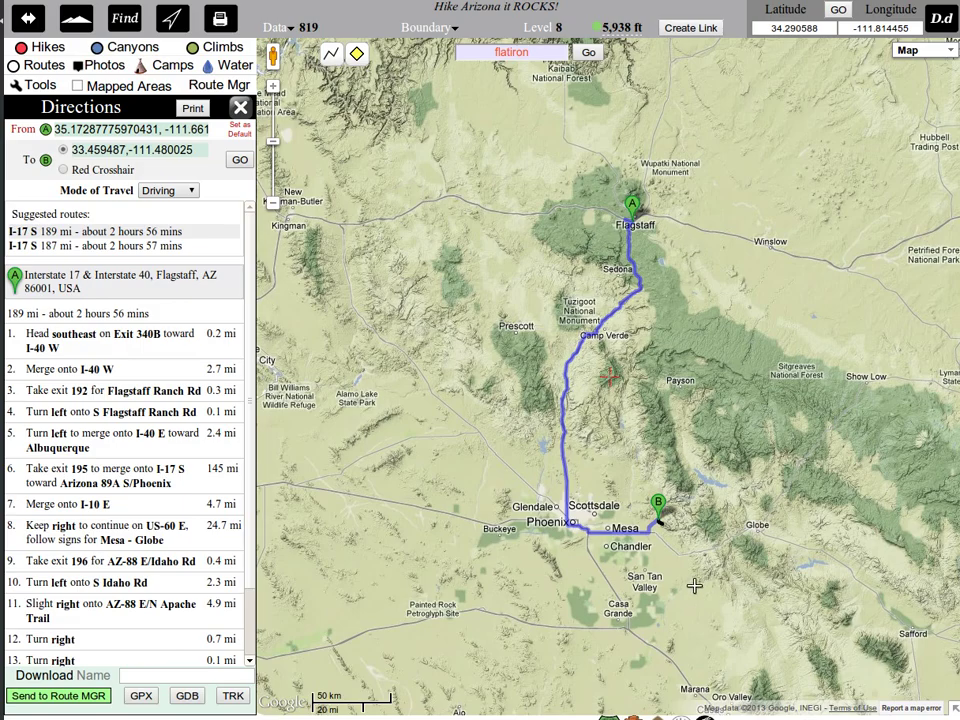
Step: Move the driving route's start from Flagstaff to Sedona, giving 162 mi, about 2 h 40 min
scroll(700, 550, up, 2)
scroll(697, 393, down, 1)
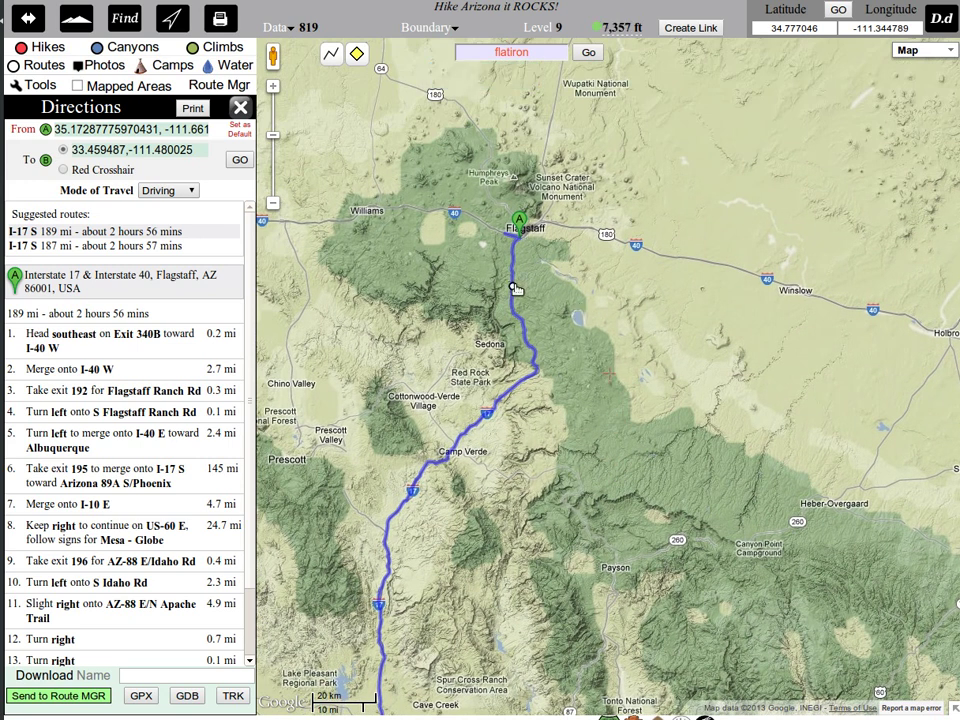
scroll(515, 285, up, 1)
mouse_move(525, 175)
mouse_down()
mouse_move(508, 300)
mouse_move(465, 386)
mouse_up()
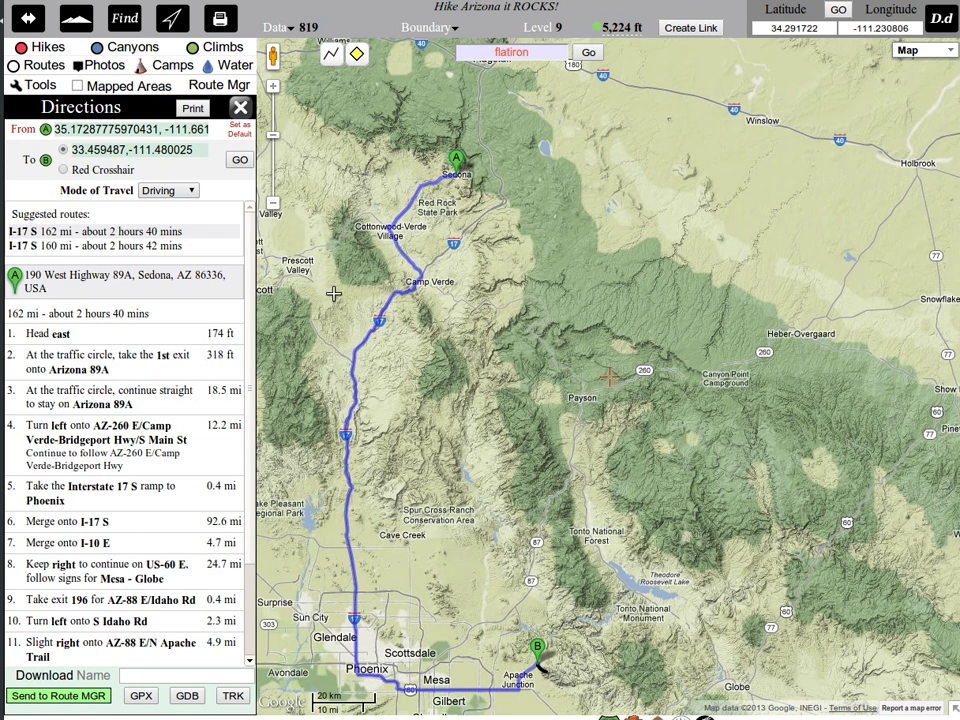
Step: Add the Sedona driving route to Route Manager as Track #2, without direction waypoints
click(75, 695)
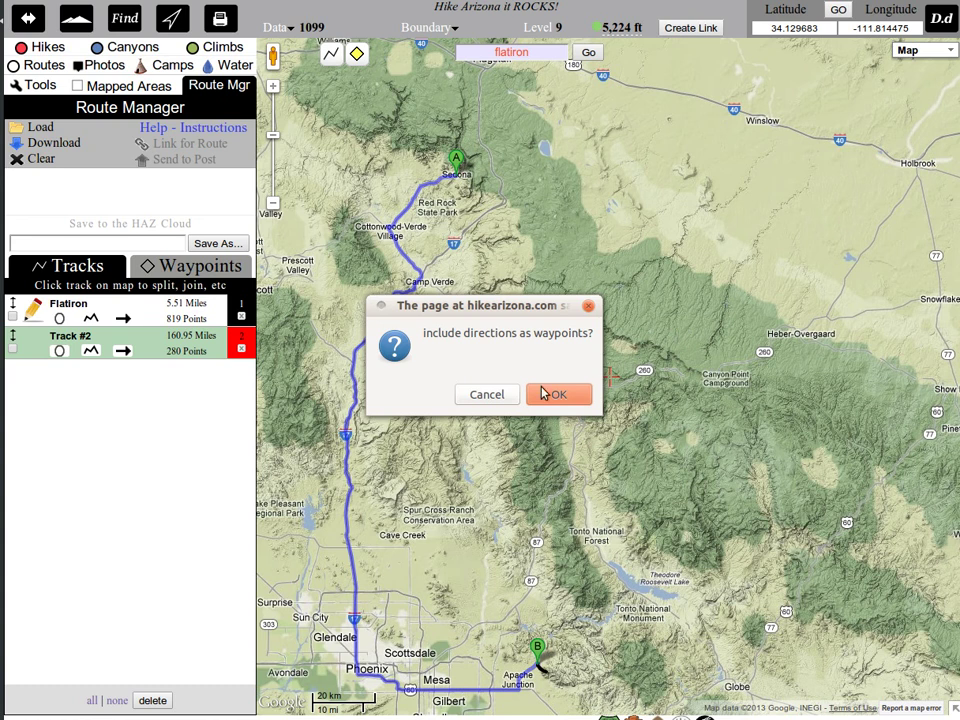
click(487, 395)
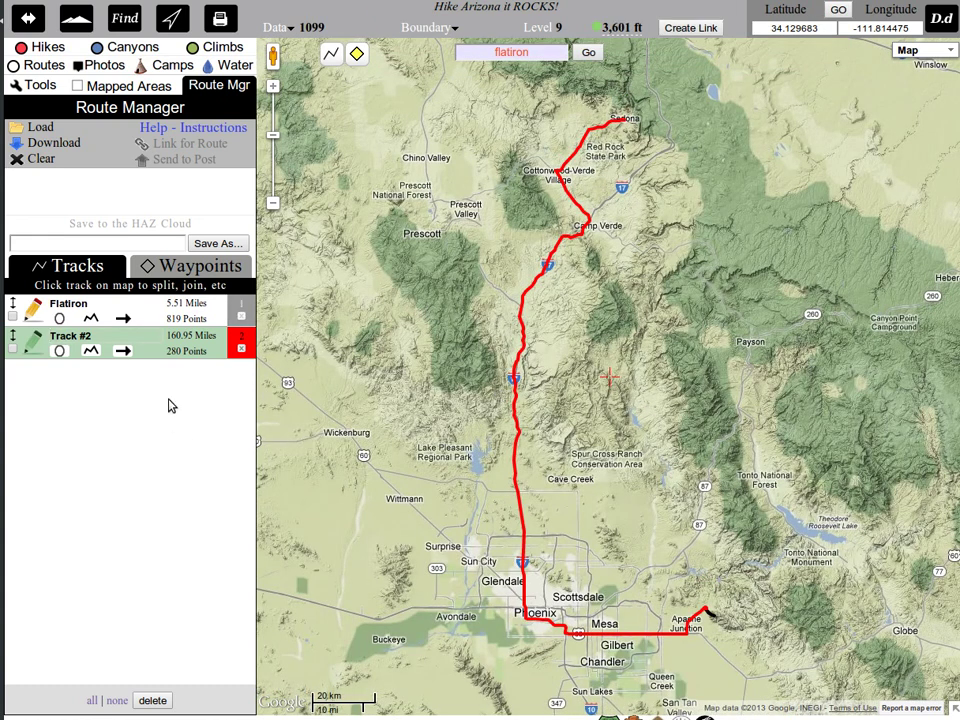
Step: Rename Track #2 to 'Drive to Flatiron' and list it above the Flatiron track
click(110, 336)
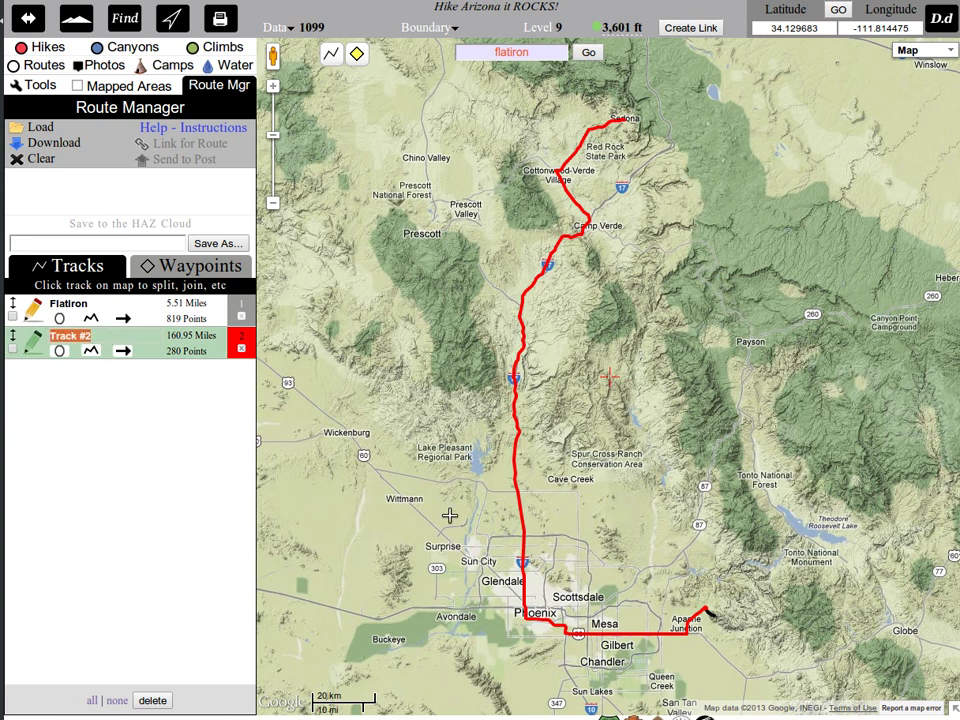
text(Drive to Flatiron)
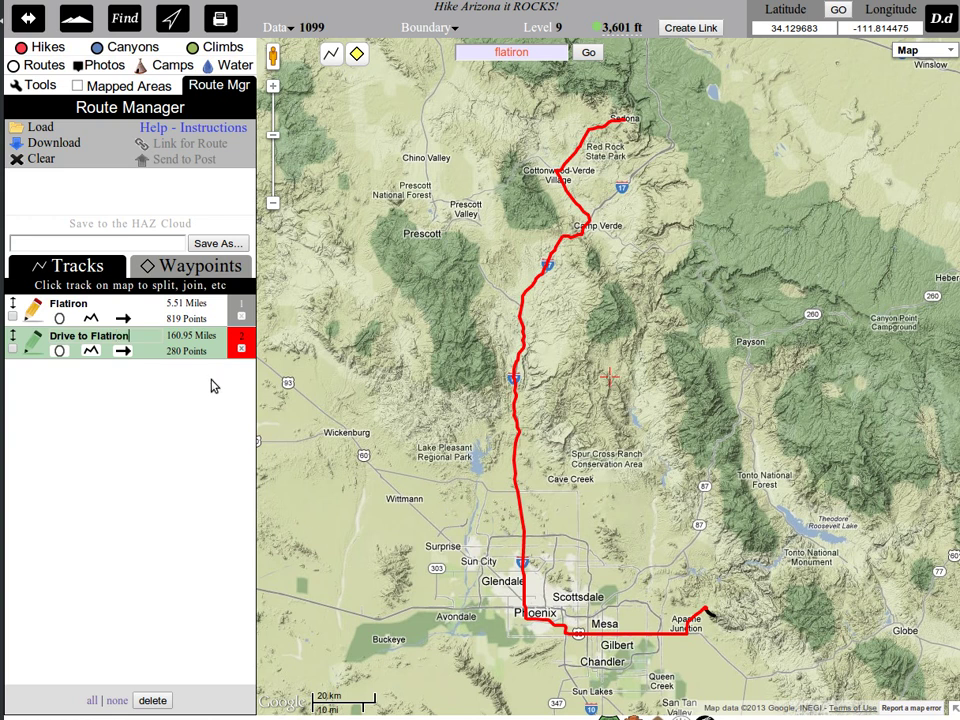
key(Return)
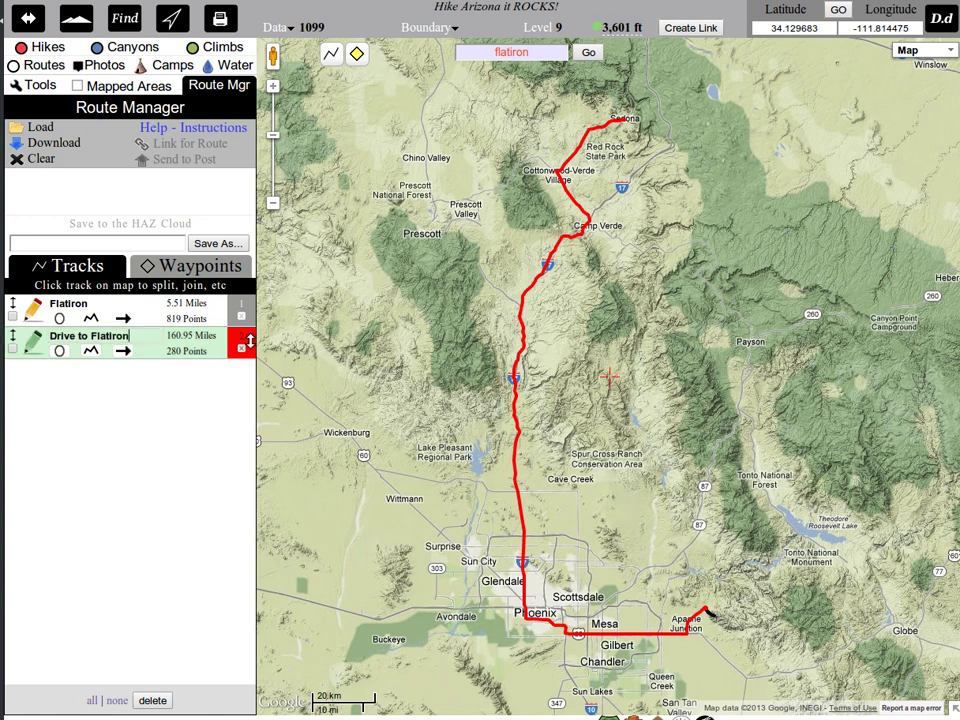
drag(248, 341, 248, 306)
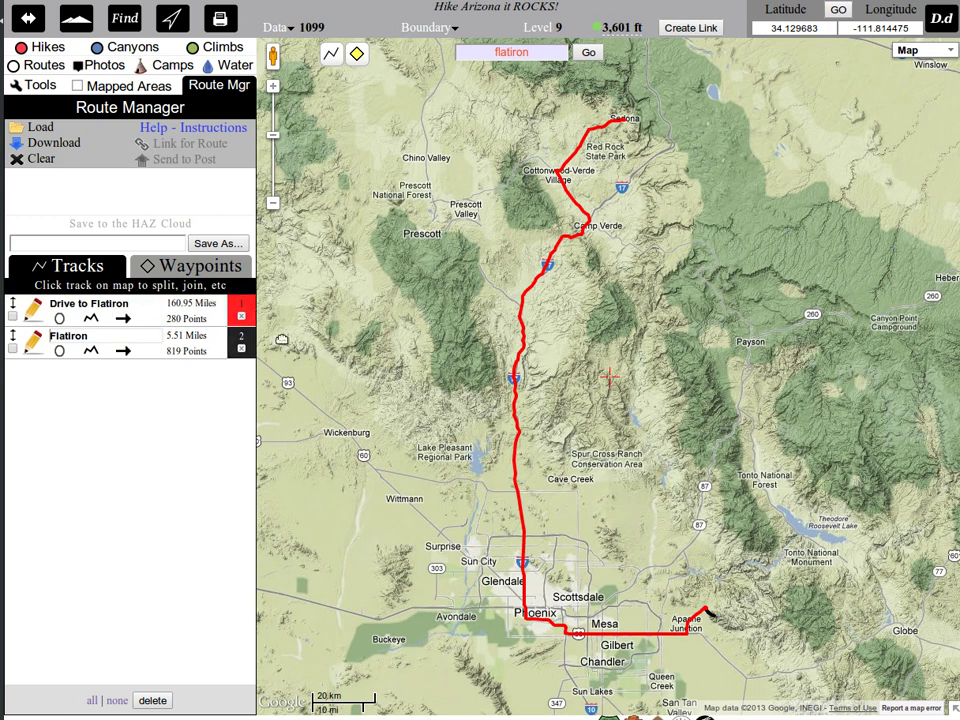
drag(728, 525, 608, 488)
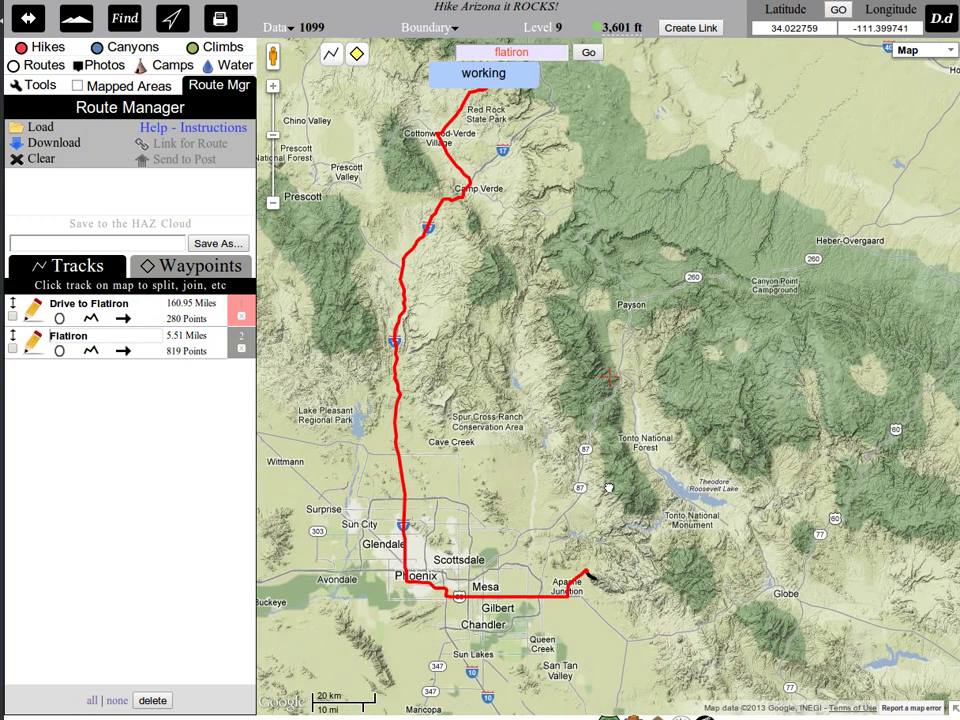
Step: Save both tracks to the HAZ Cloud as 'My Flatiron Saturday'
click(146, 245)
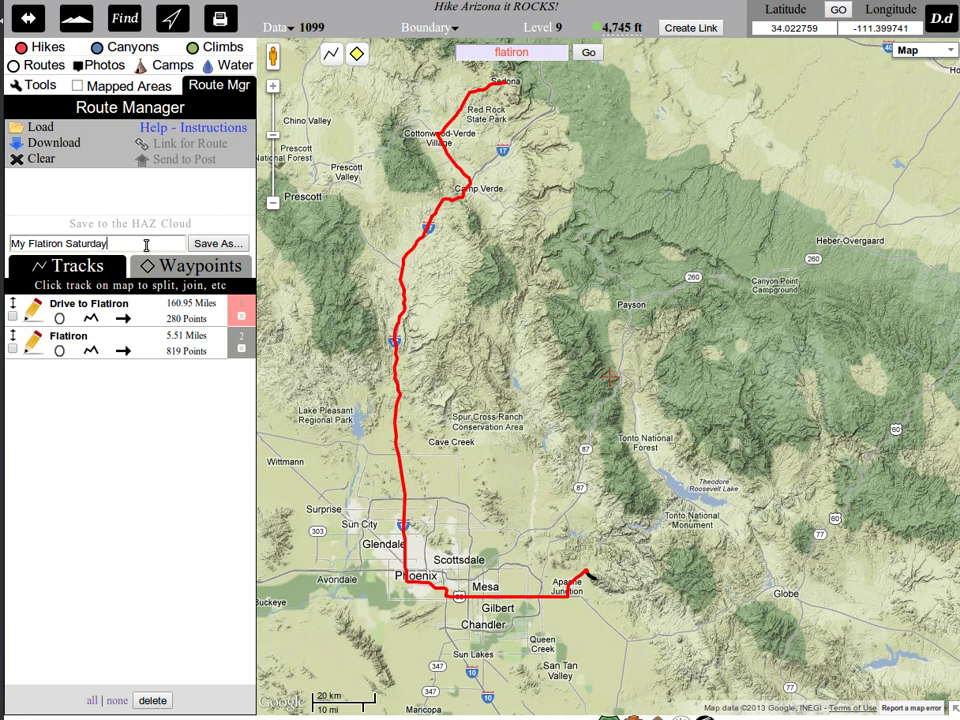
click(199, 247)
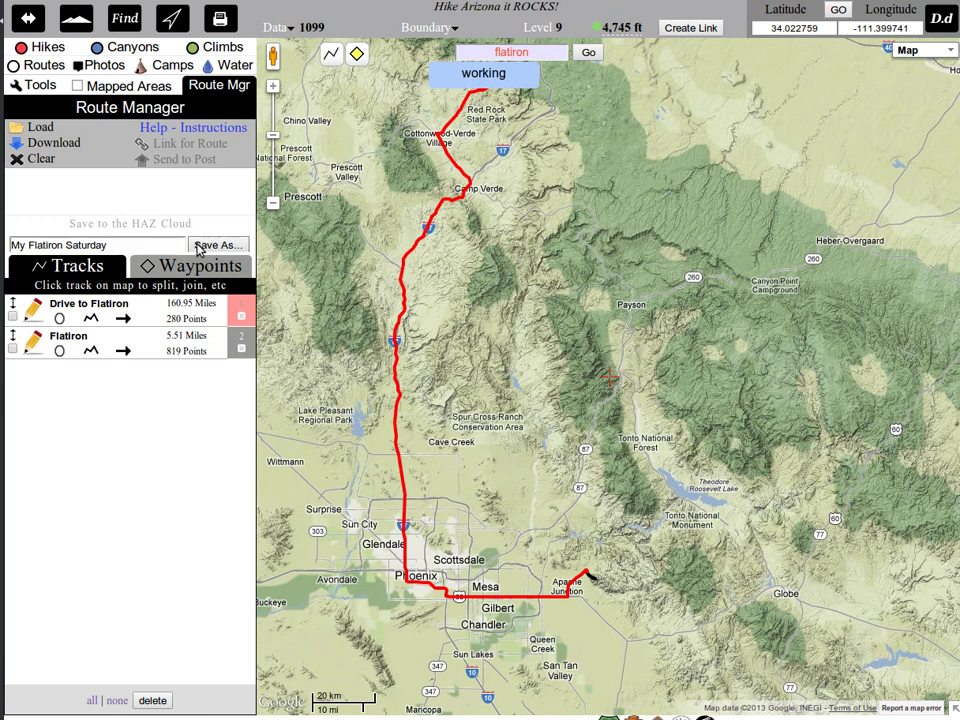
Step: Open the Download dialog for the 'My Flatiron Saturday' route to export it as GPX
mouse_move(380, 55)
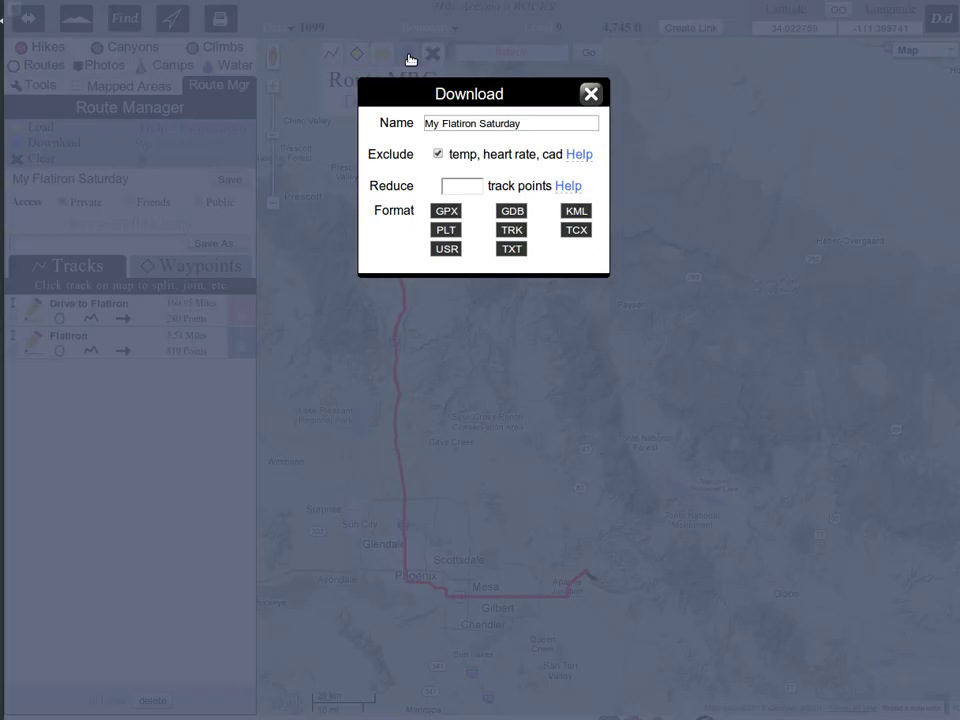
click(446, 213)
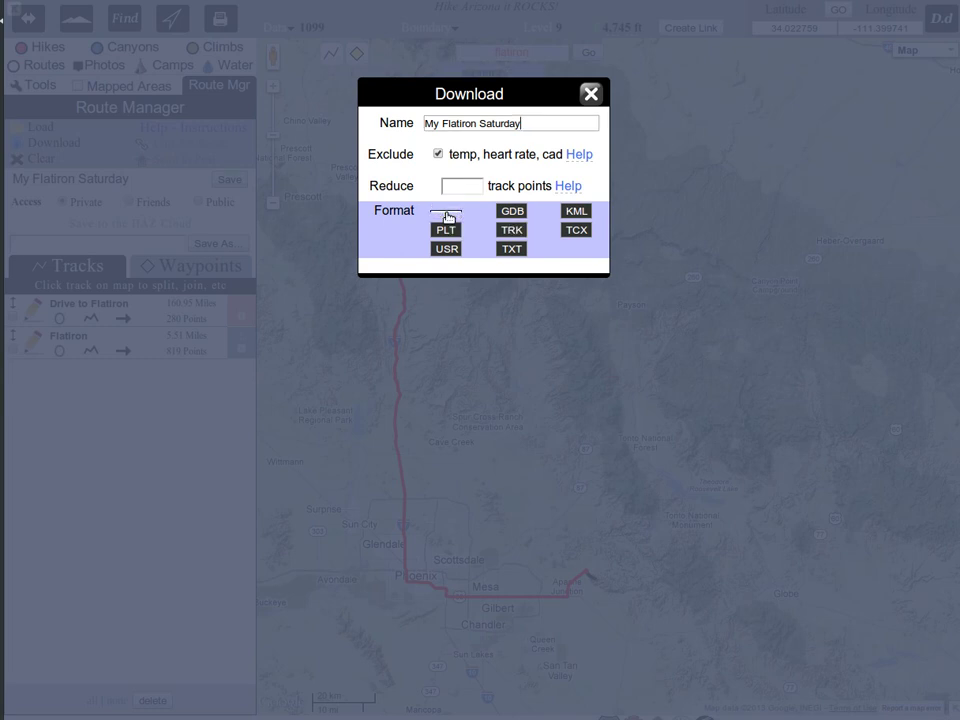